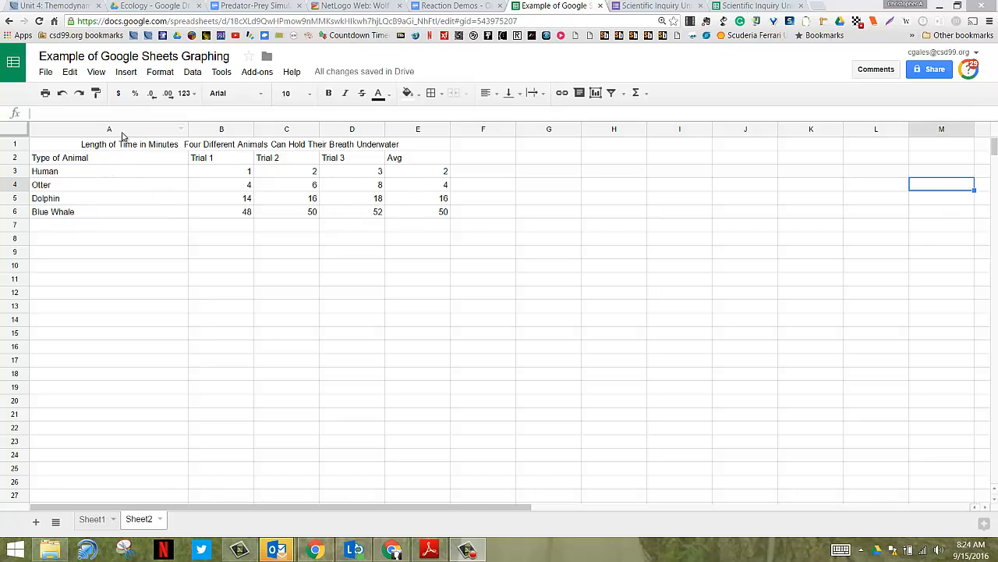
Start a new chart from the animal breath-holding table in A1:E6, including its heading row
drag(80, 148, 377, 217)
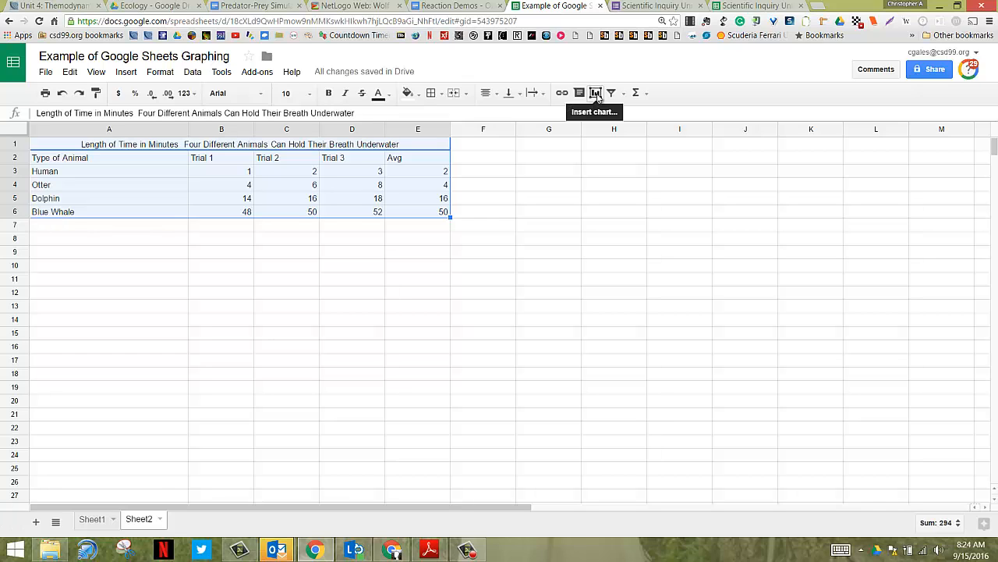
click(126, 72)
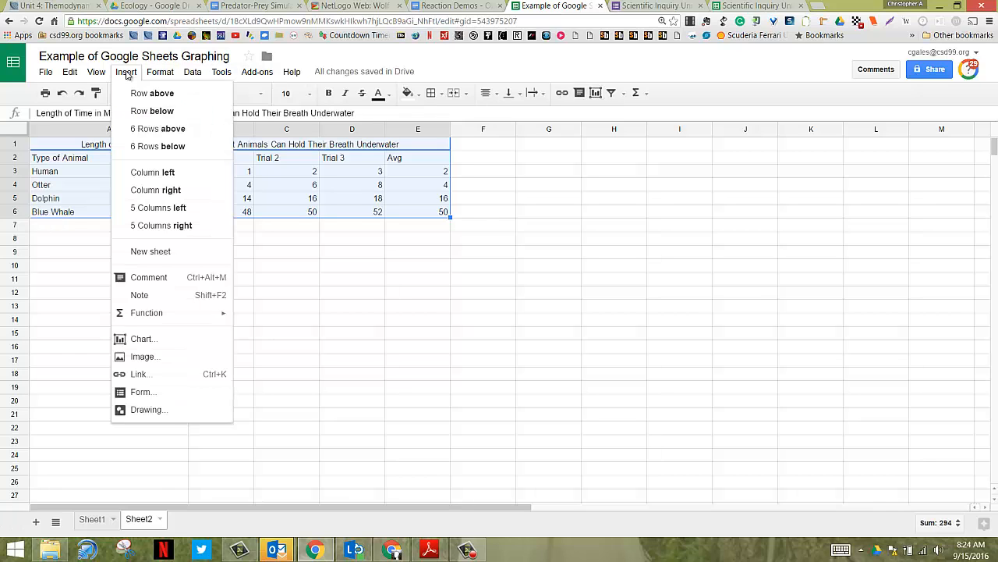
click(143, 340)
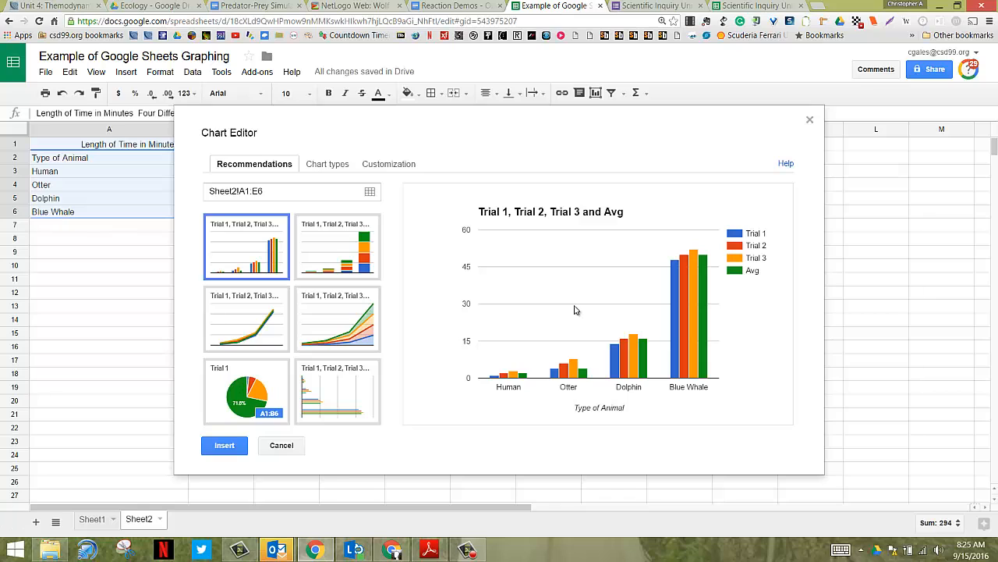
Clear the default chart title in the customization settings and move the chart editor aside to uncover the table heading
click(387, 166)
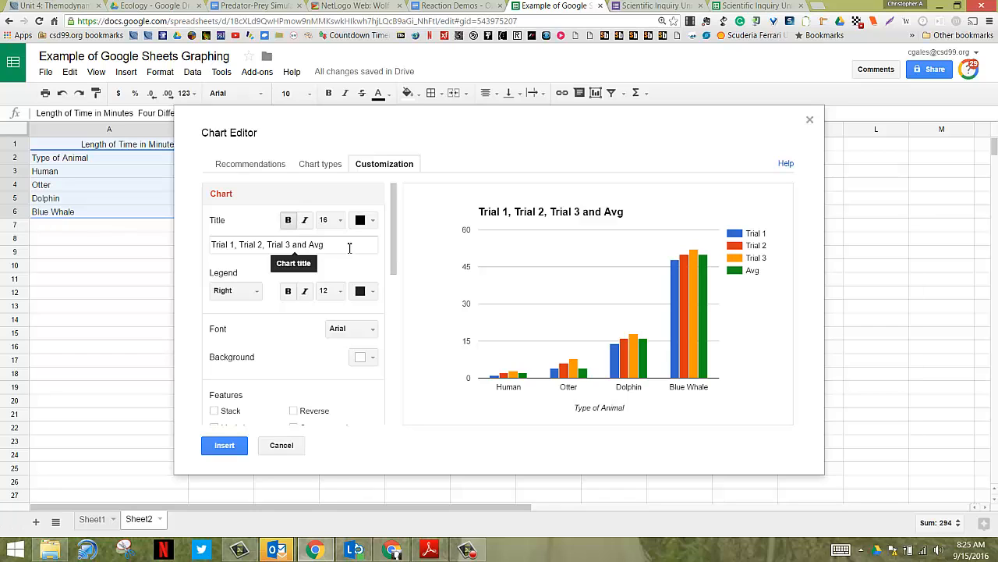
drag(335, 244, 203, 263)
key(BackSpace)
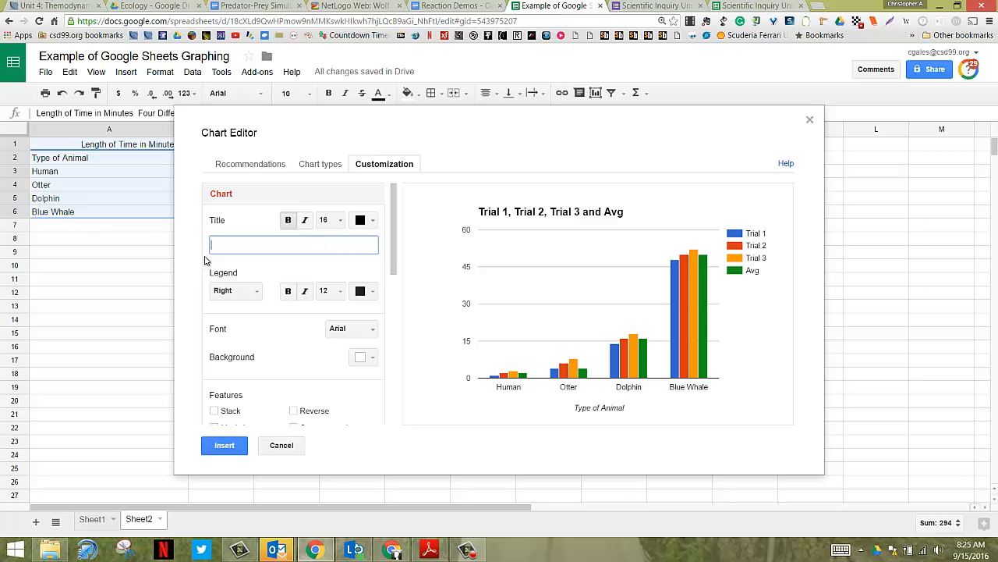
drag(446, 130, 557, 191)
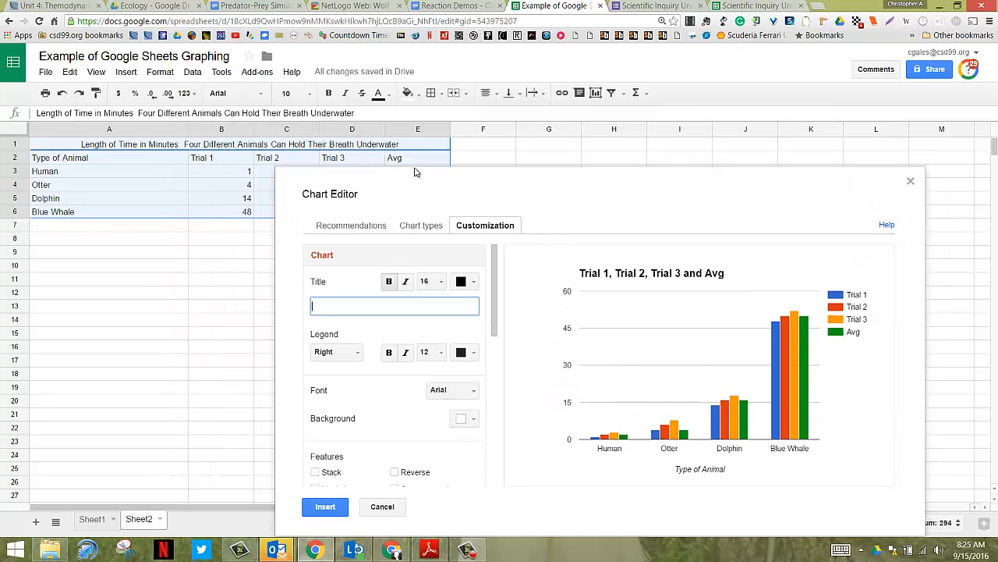
Copy the heading text "Length of Time in Minutes Four Different Animals Can Hold Their Breath Underwater" from A1 into the chart title
click(399, 145)
double_click(402, 146)
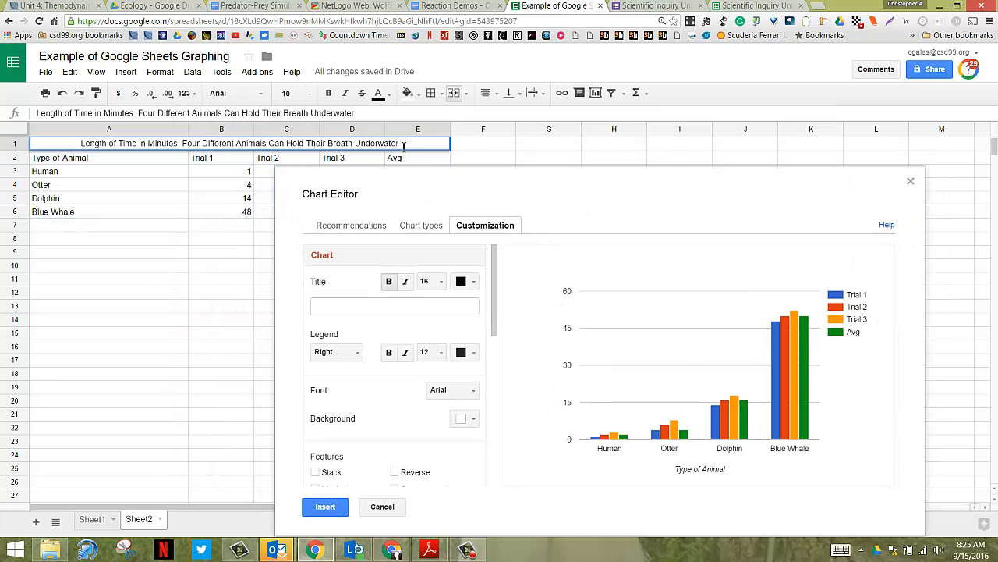
drag(399, 146, 82, 150)
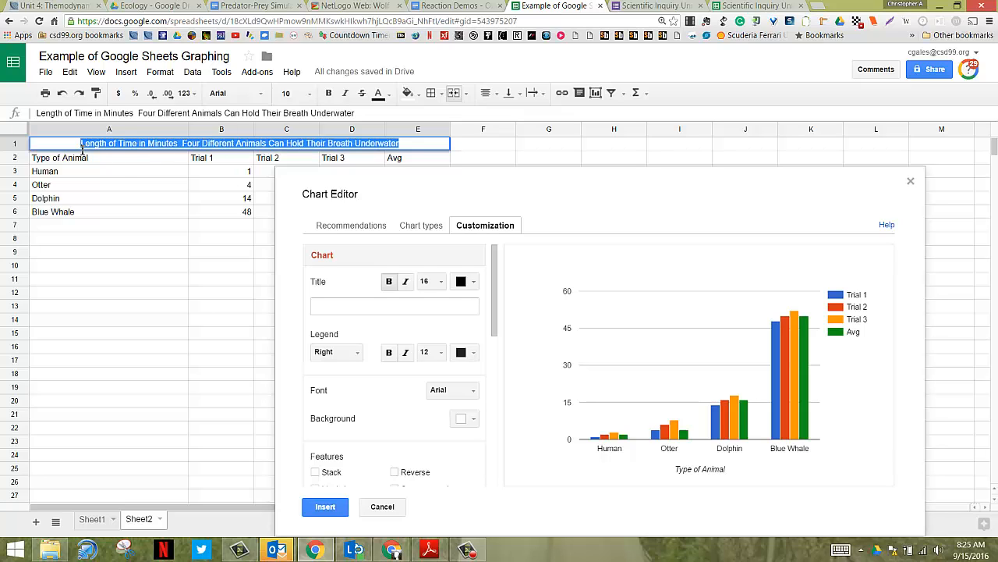
right_click(105, 148)
click(141, 168)
click(325, 311)
right_click(326, 310)
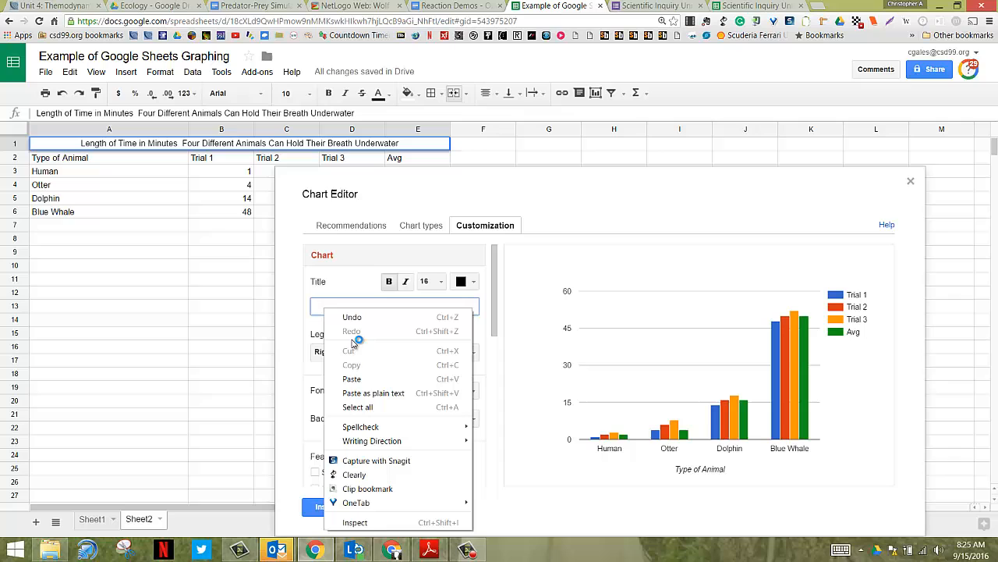
click(371, 378)
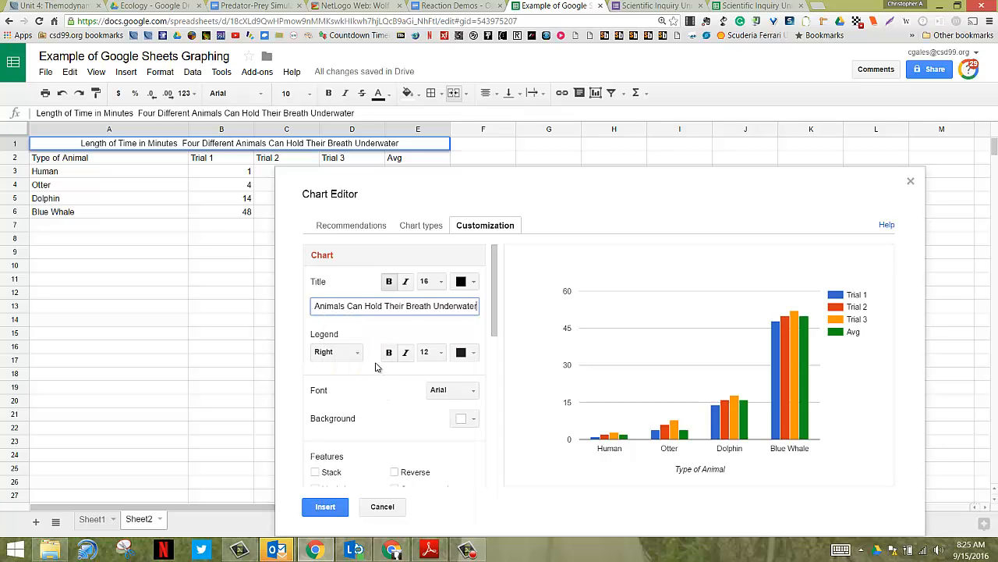
click(380, 368)
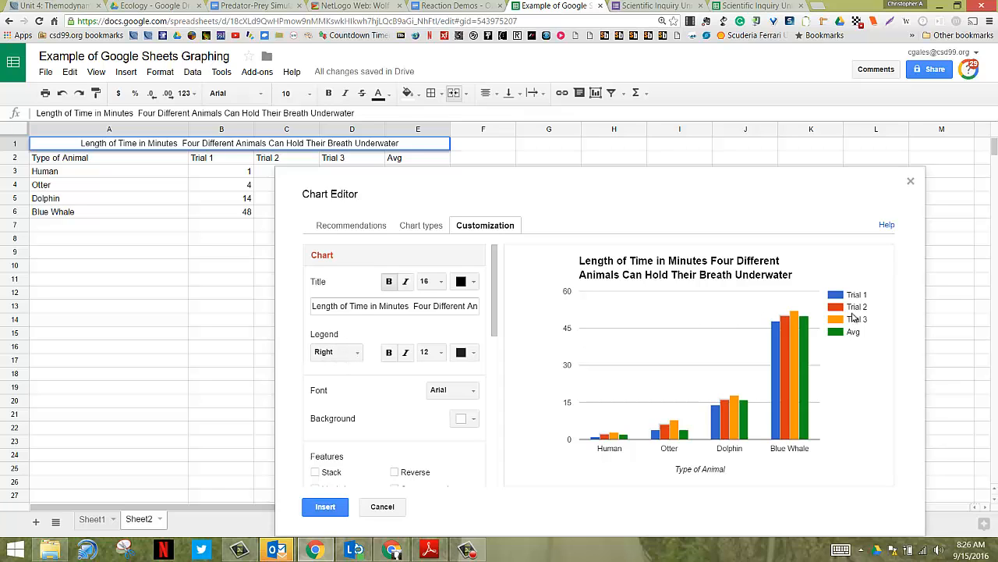
Preview the chart with the Reverse feature enabled and turn the feature off again
scroll(393, 350, down, 1)
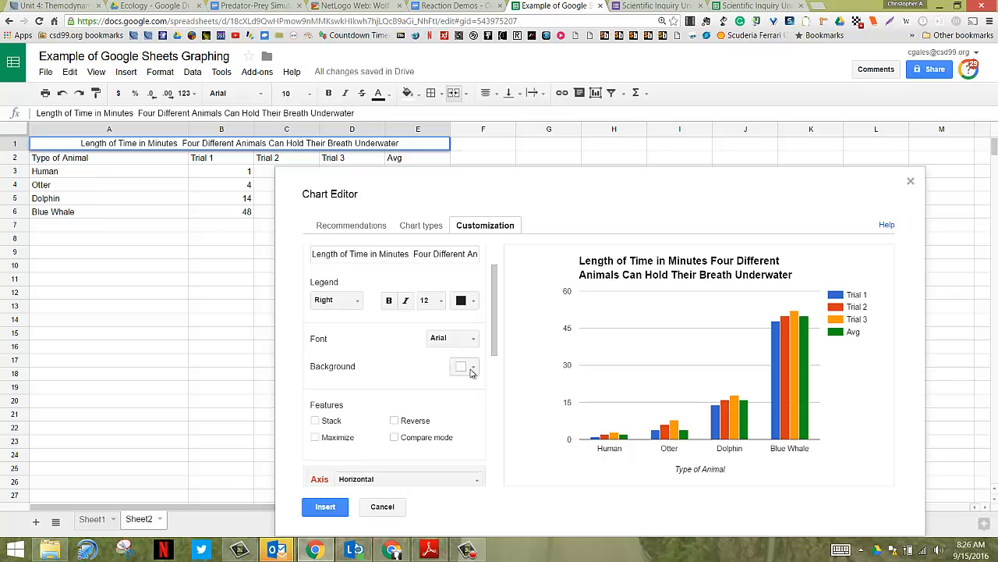
scroll(479, 371, down, 1)
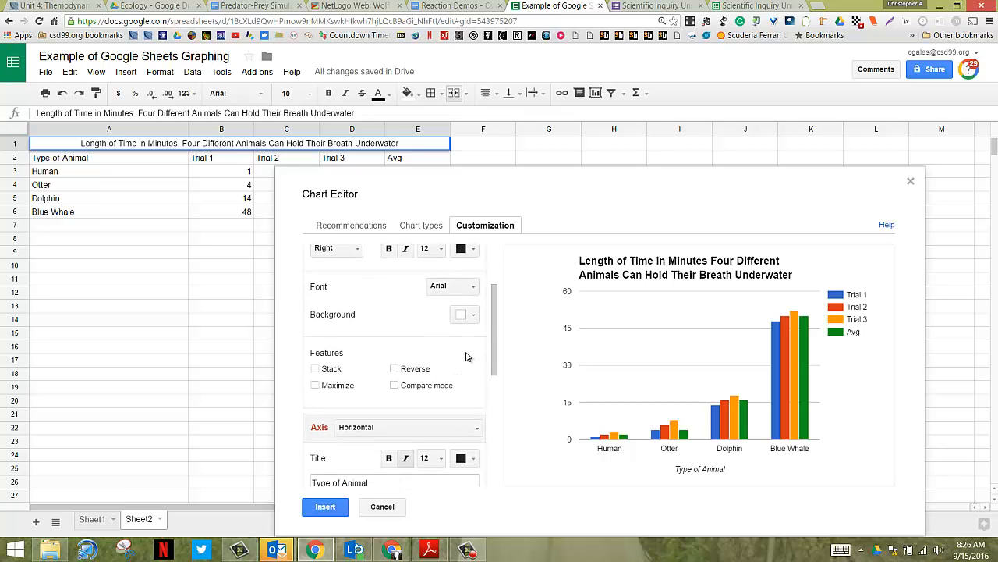
click(394, 369)
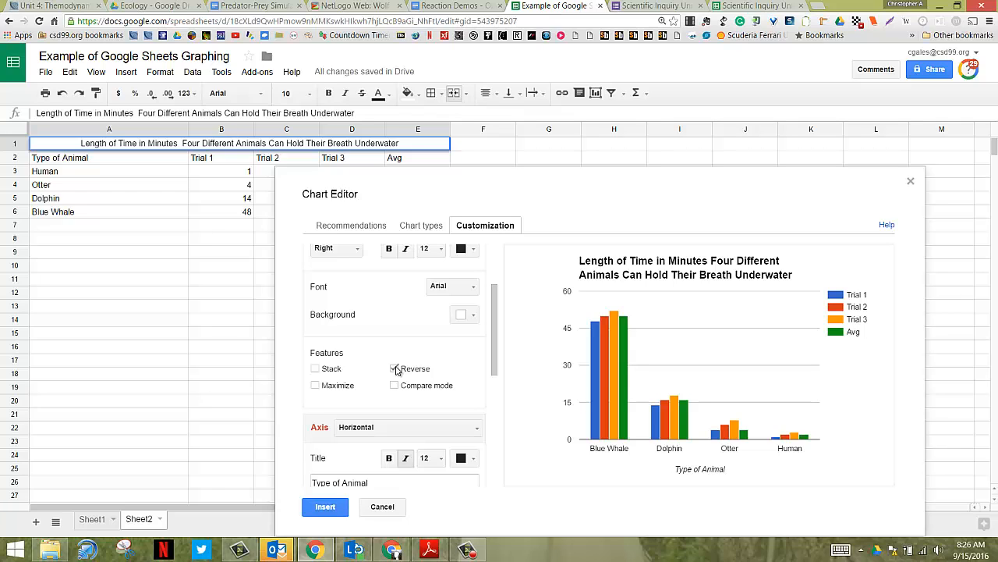
click(394, 369)
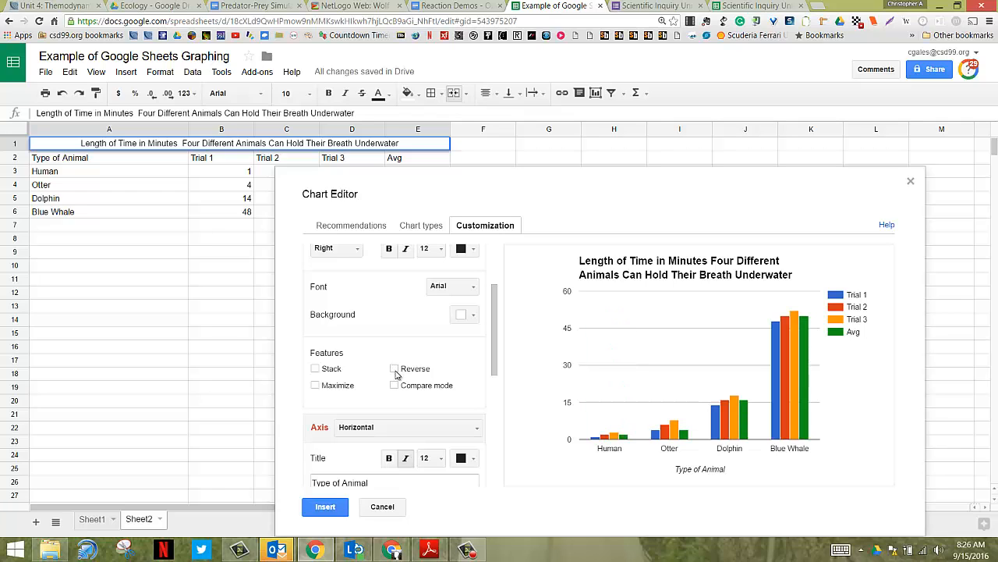
Set the left vertical axis title to "Time (minutes)"
scroll(396, 373, down, 3)
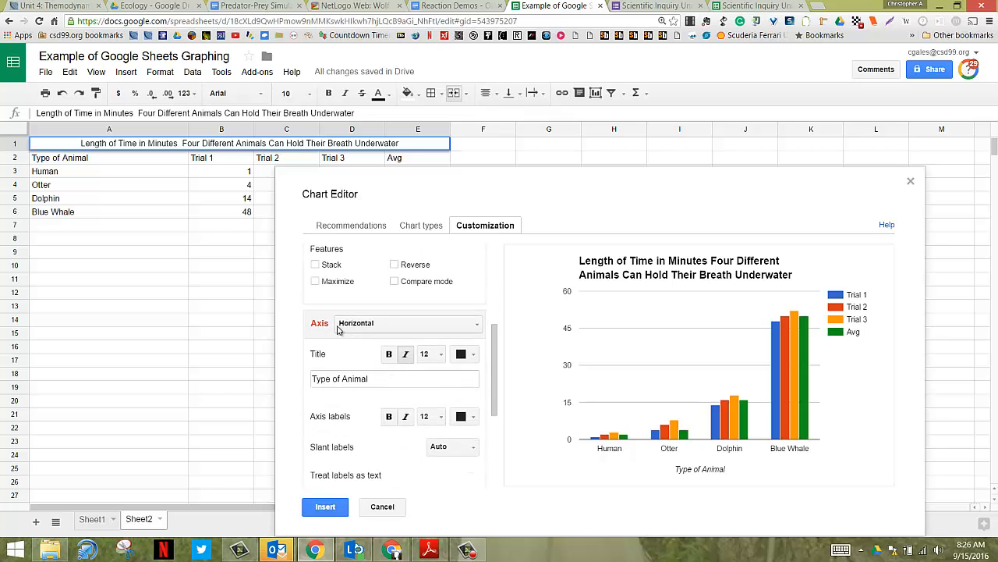
scroll(362, 327, down, 1)
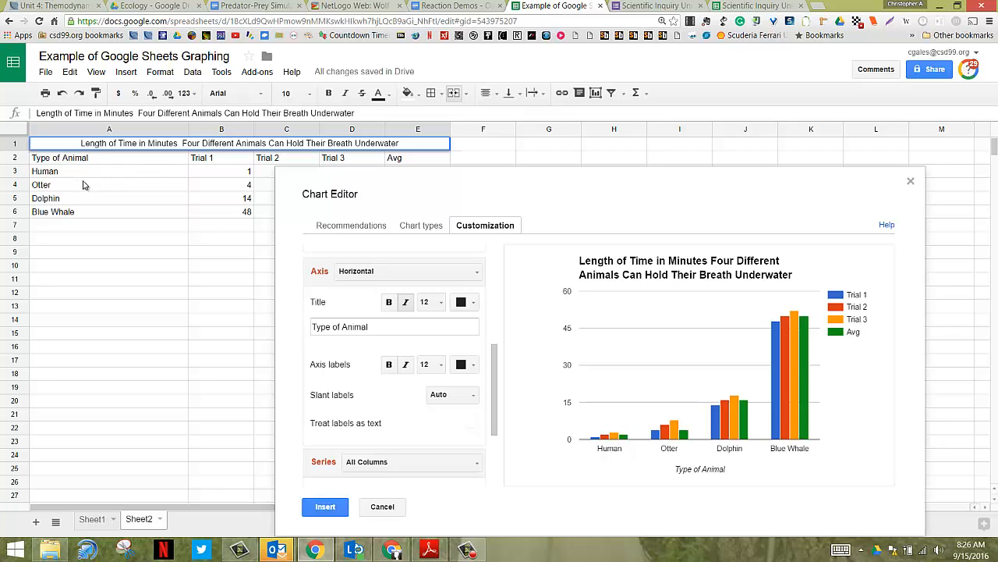
click(479, 273)
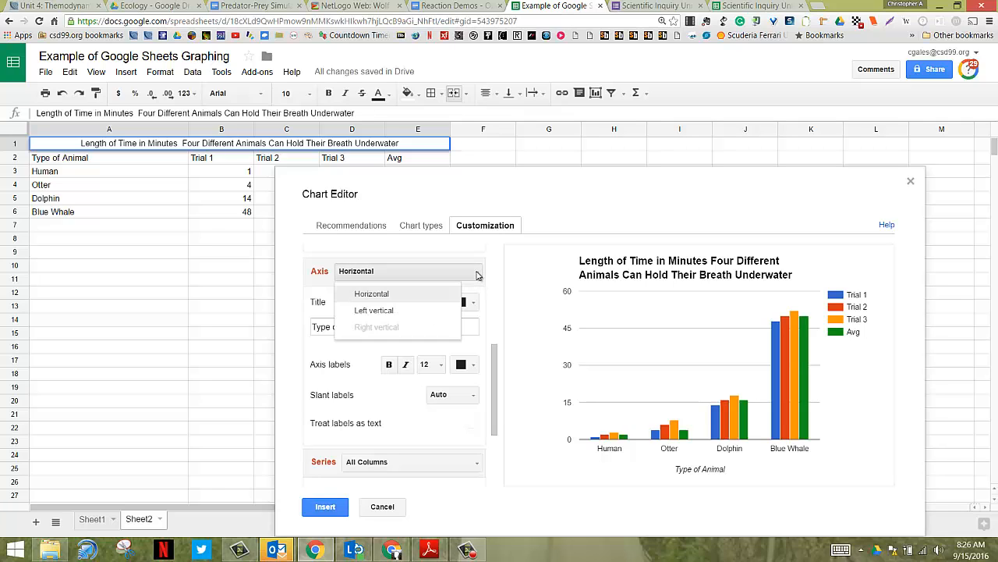
click(419, 310)
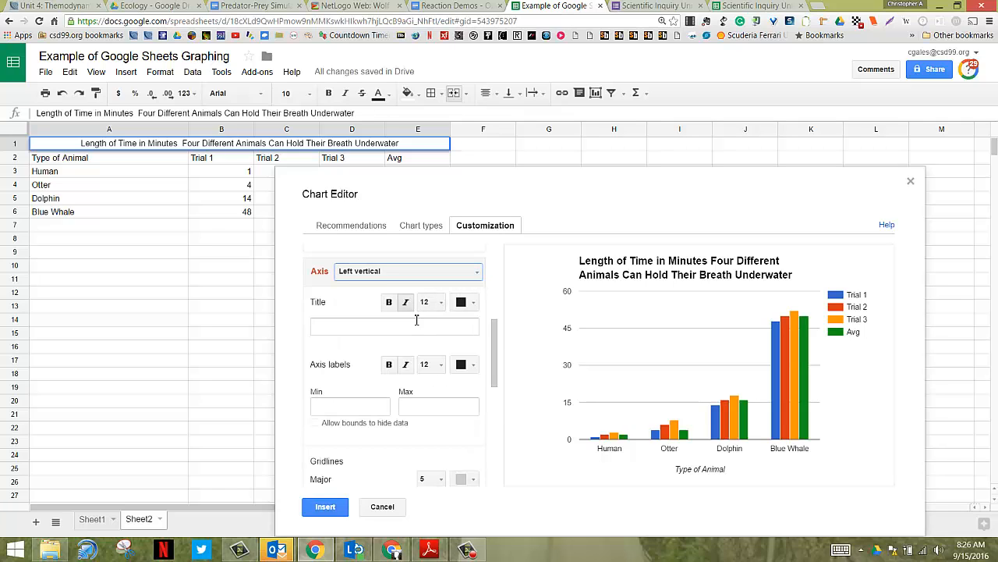
click(347, 328)
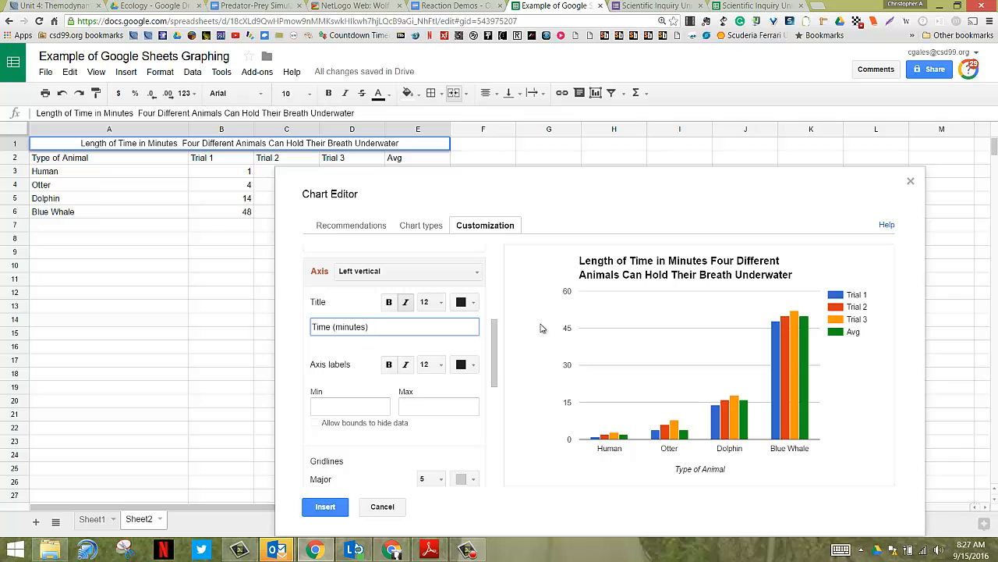
click(360, 355)
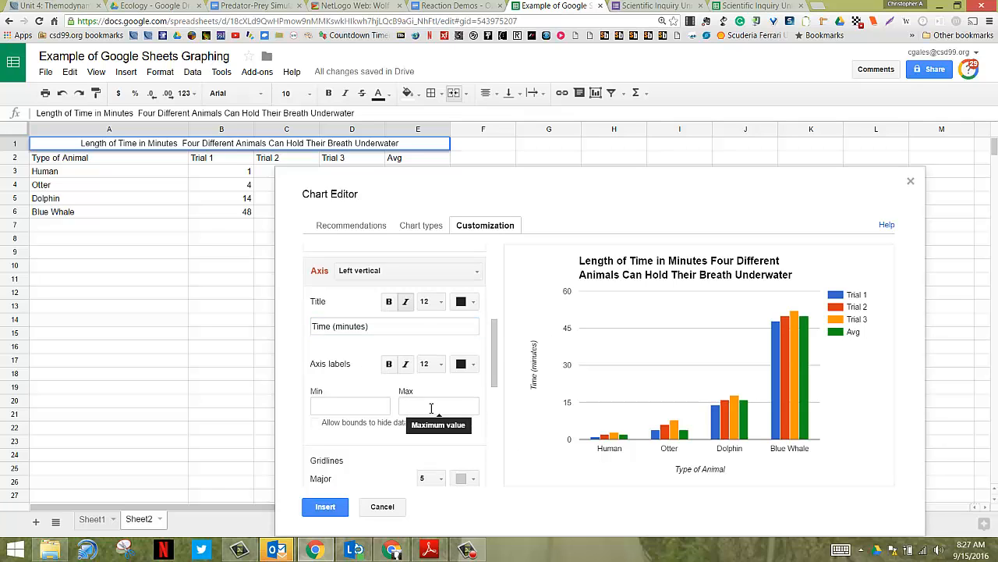
Look through the remaining axis and series settings and insert the customized column chart into Sheet2
scroll(435, 408, down, 3)
scroll(400, 340, down, 2)
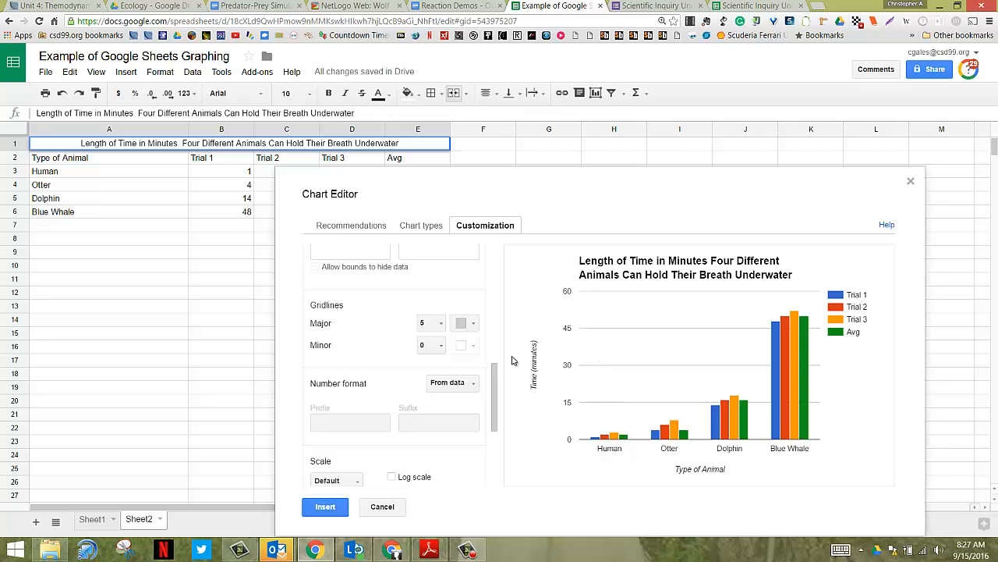
scroll(435, 326, down, 3)
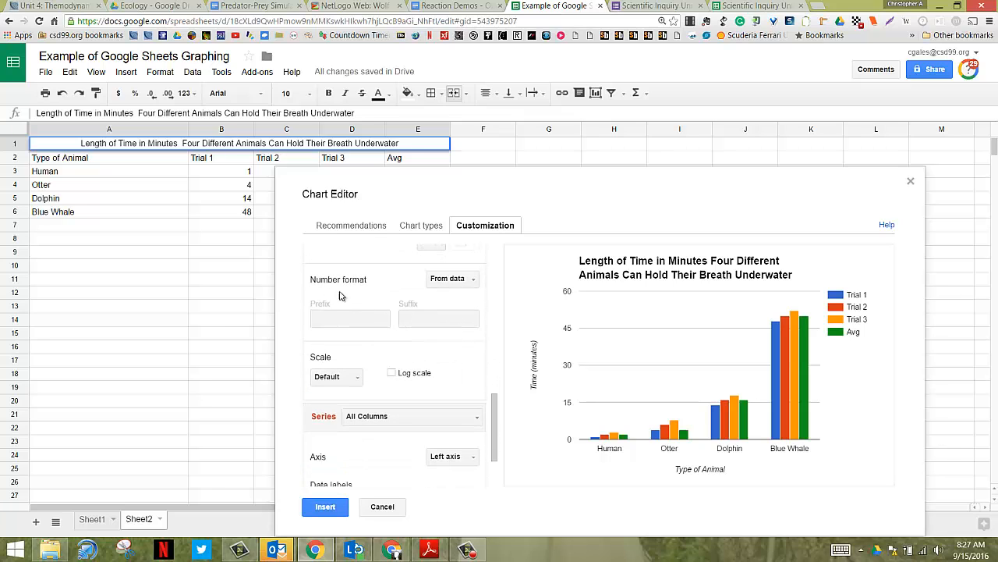
scroll(420, 324, down, 2)
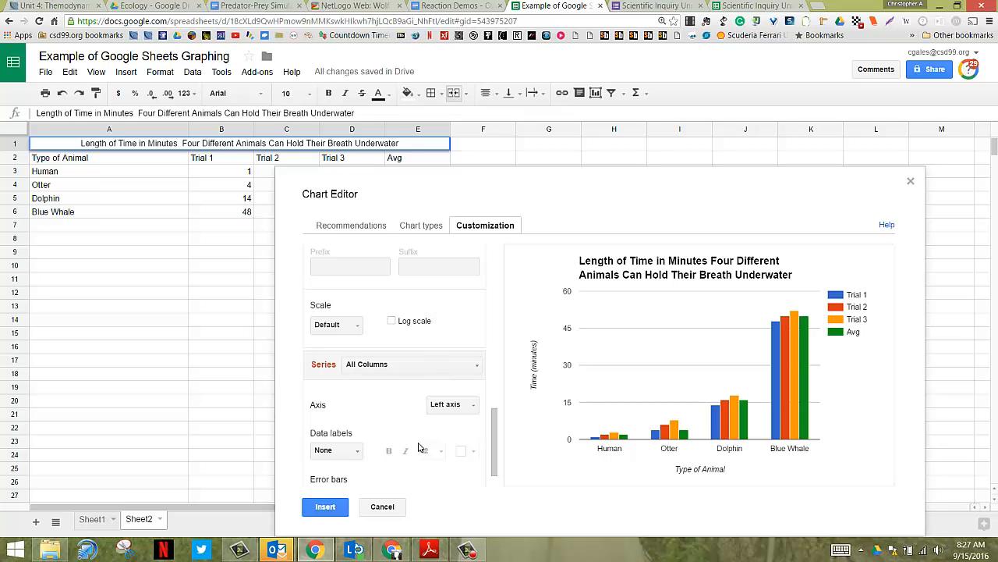
click(326, 509)
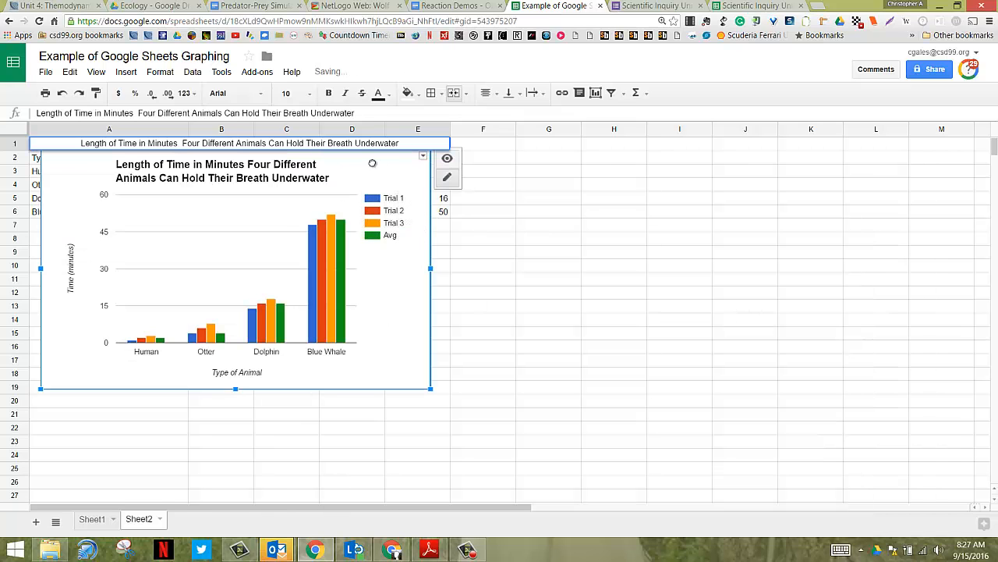
Move the chart so that its upper edge sits around row 6, starting in column B, and copy the chart
drag(372, 163, 616, 254)
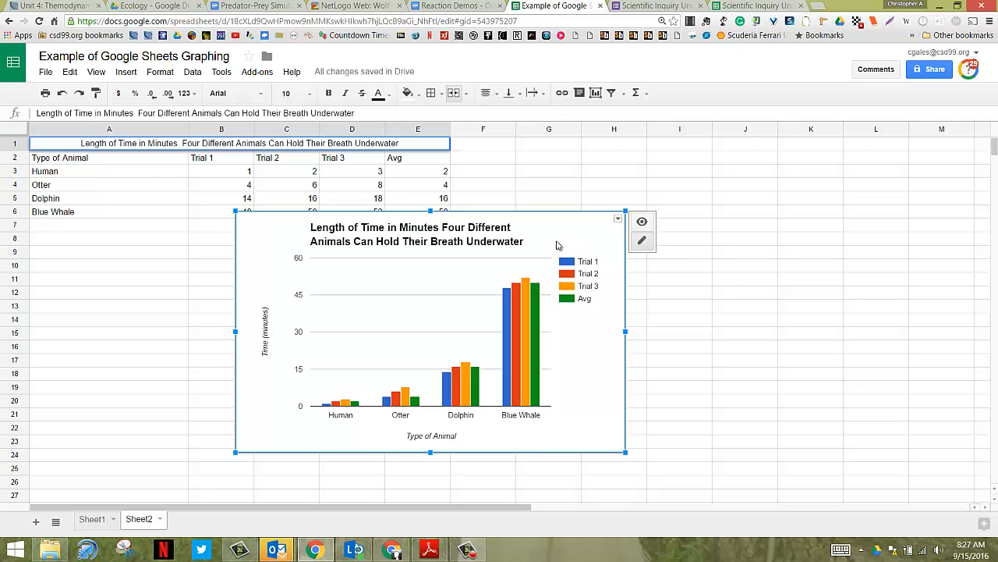
click(618, 220)
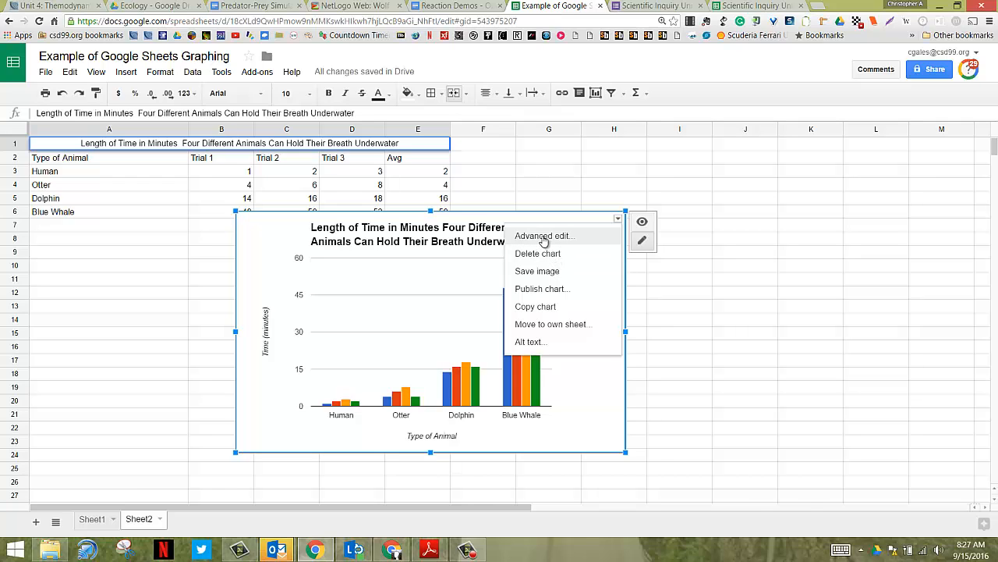
click(542, 308)
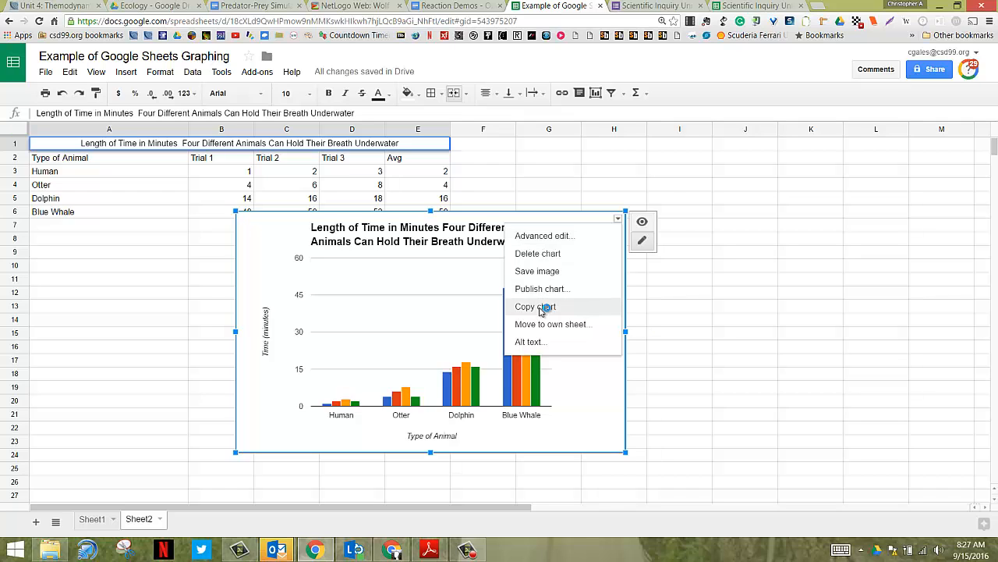